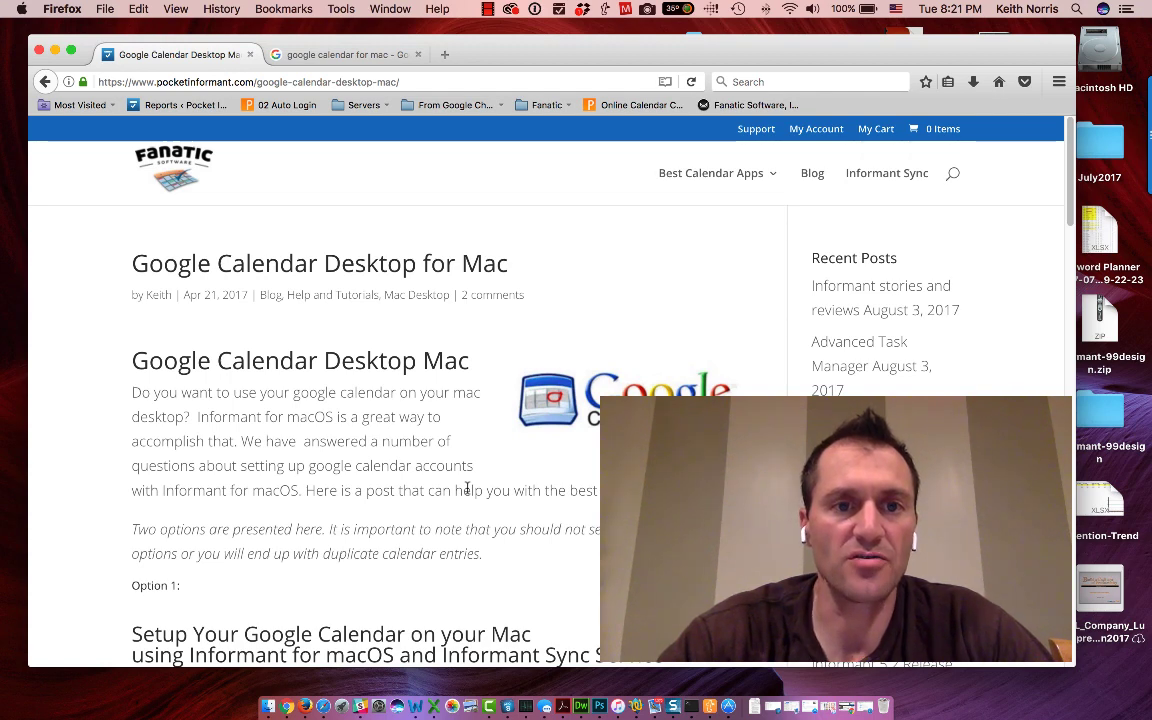
Browse the setup article and go to the Informant for macOS download page
scroll(467, 487, down, 1)
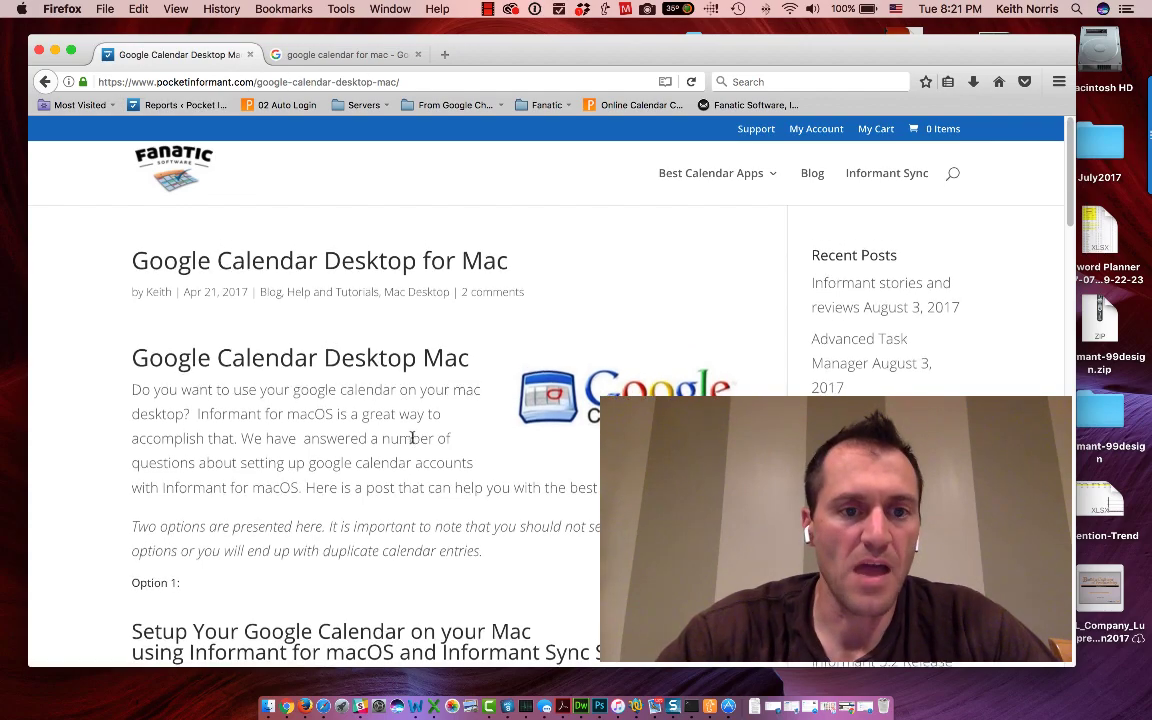
scroll(466, 440, down, 3)
scroll(466, 440, down, 4)
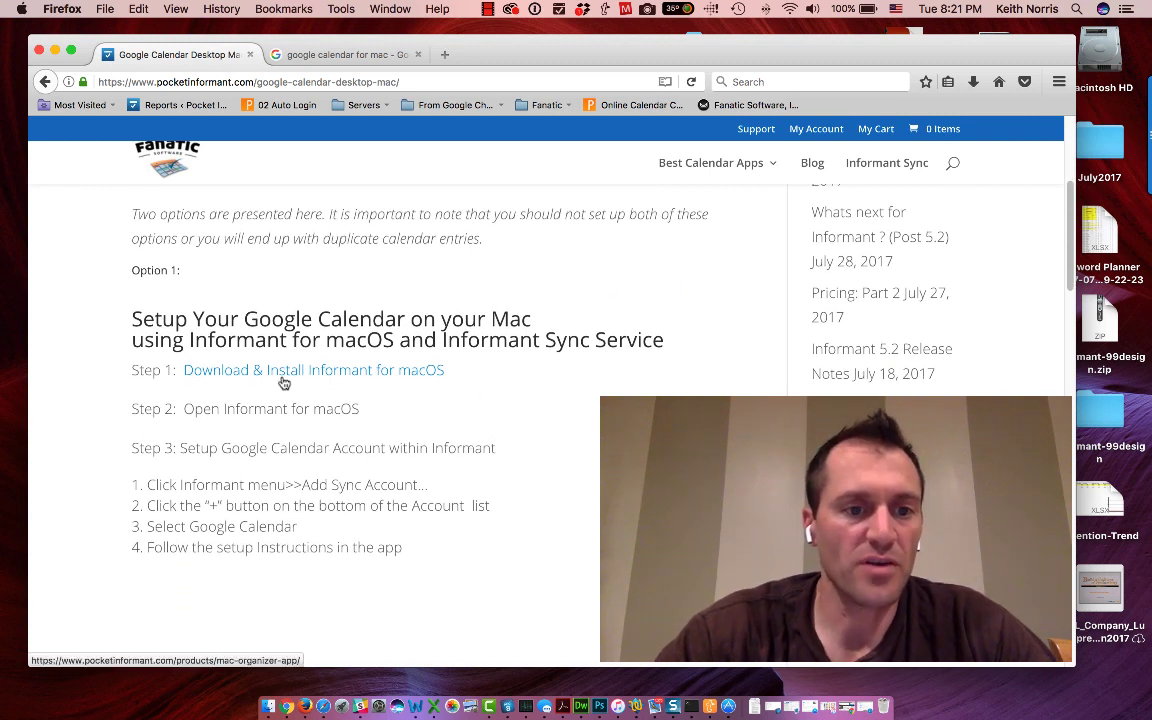
click(360, 372)
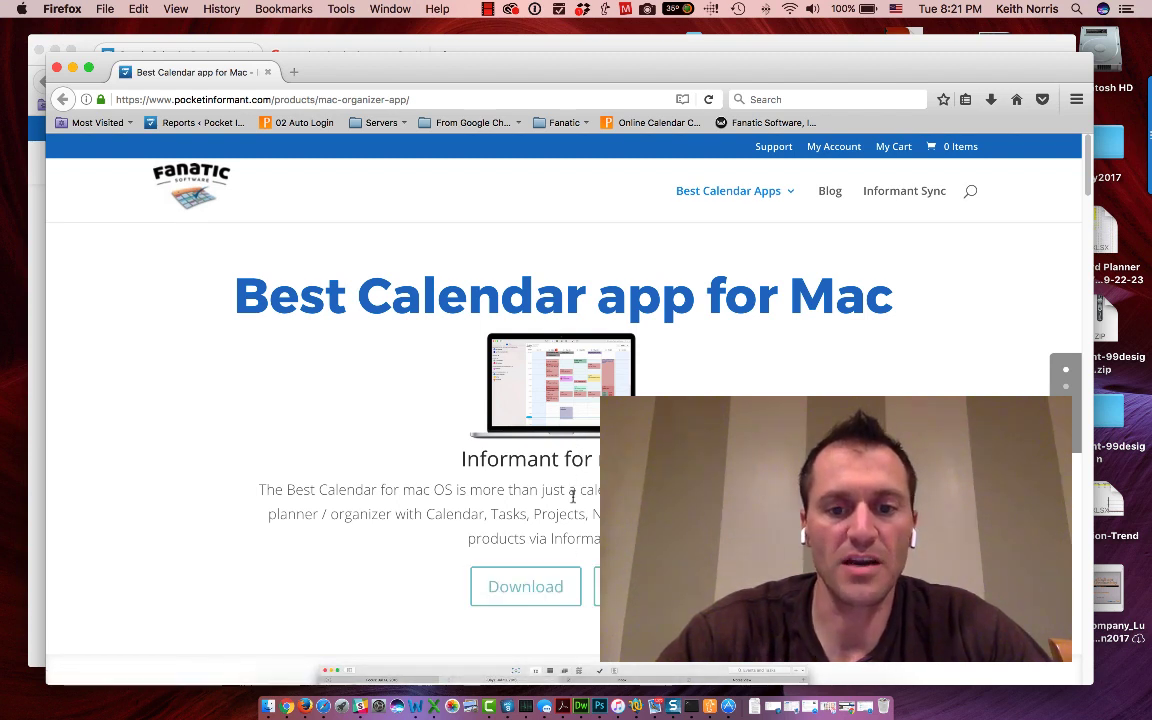
scroll(573, 497, down, 5)
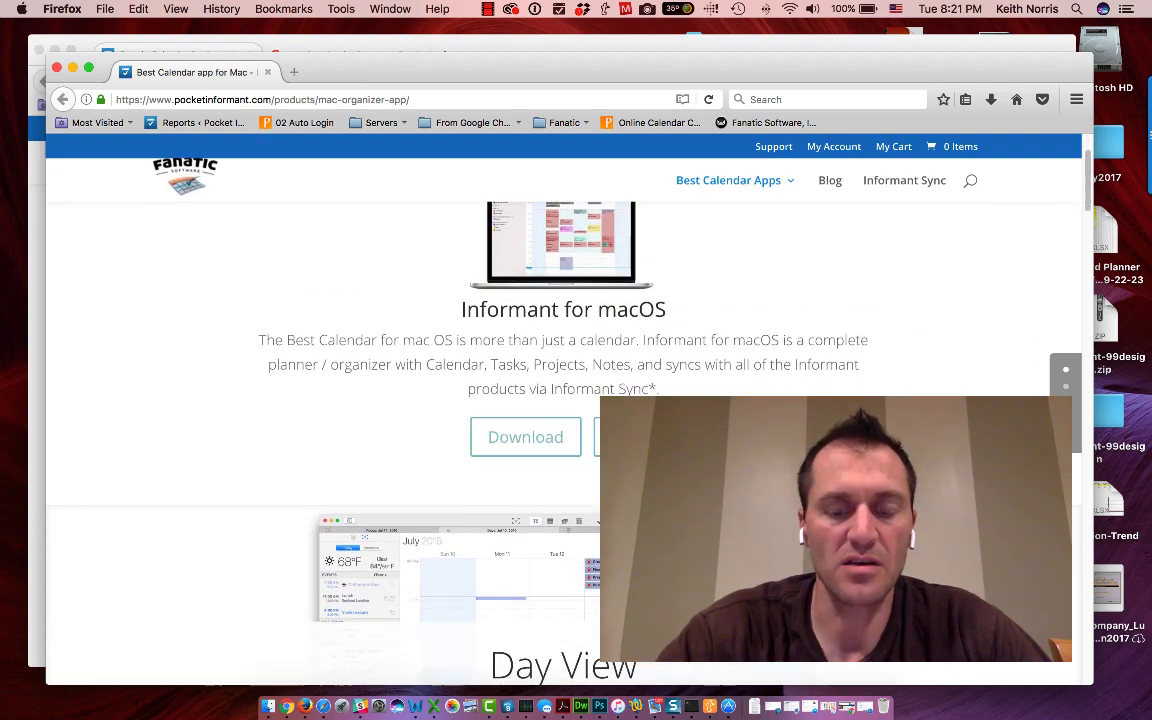
scroll(563, 420, down, 4)
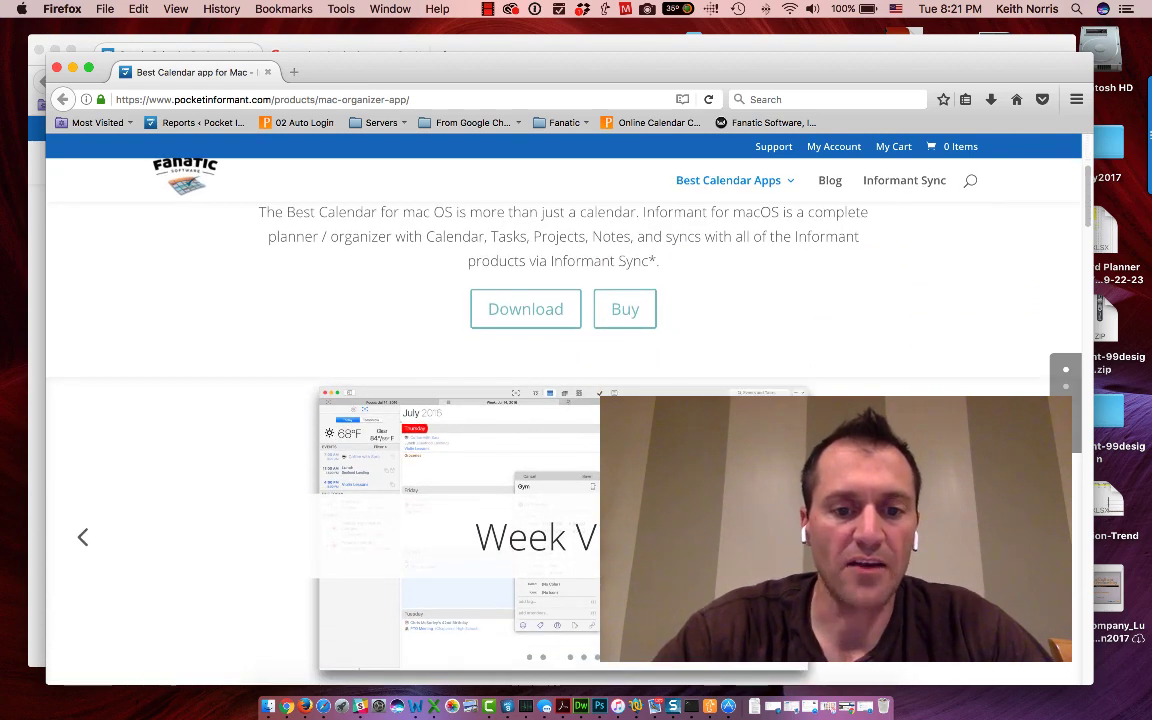
scroll(563, 420, down, 1)
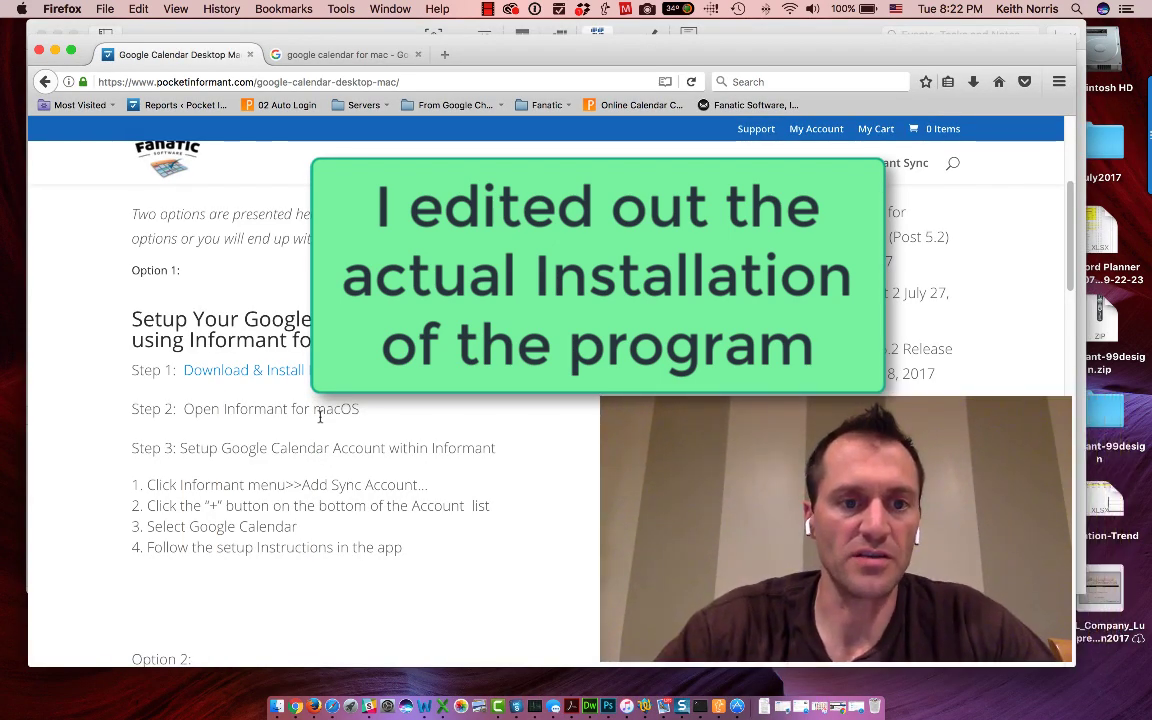
scroll(320, 418, down, 2)
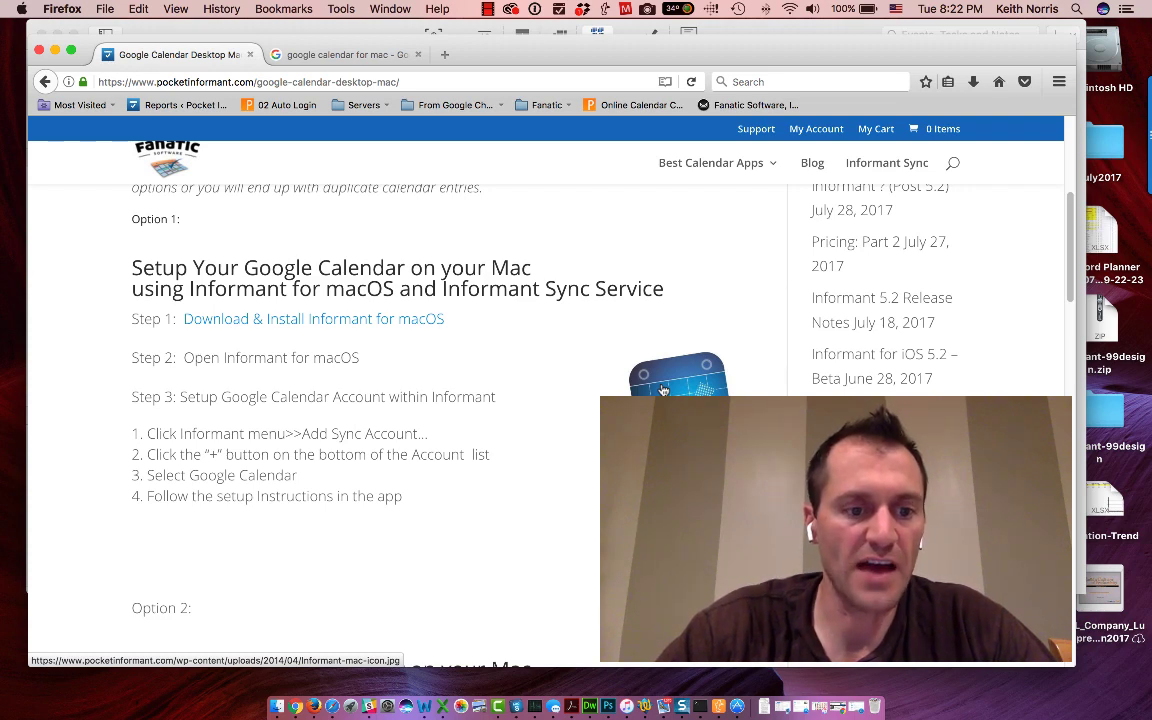
Add a Google Calendar sync account in Informant and begin signing in to Google
key(super+Tab)
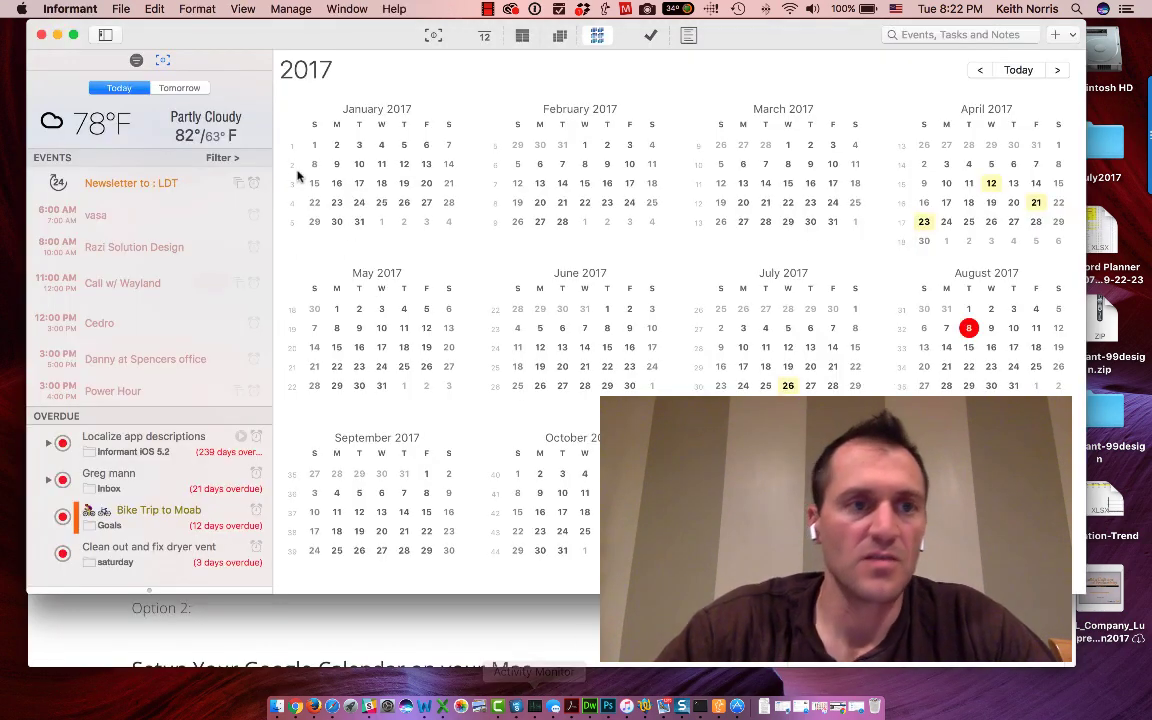
click(82, 12)
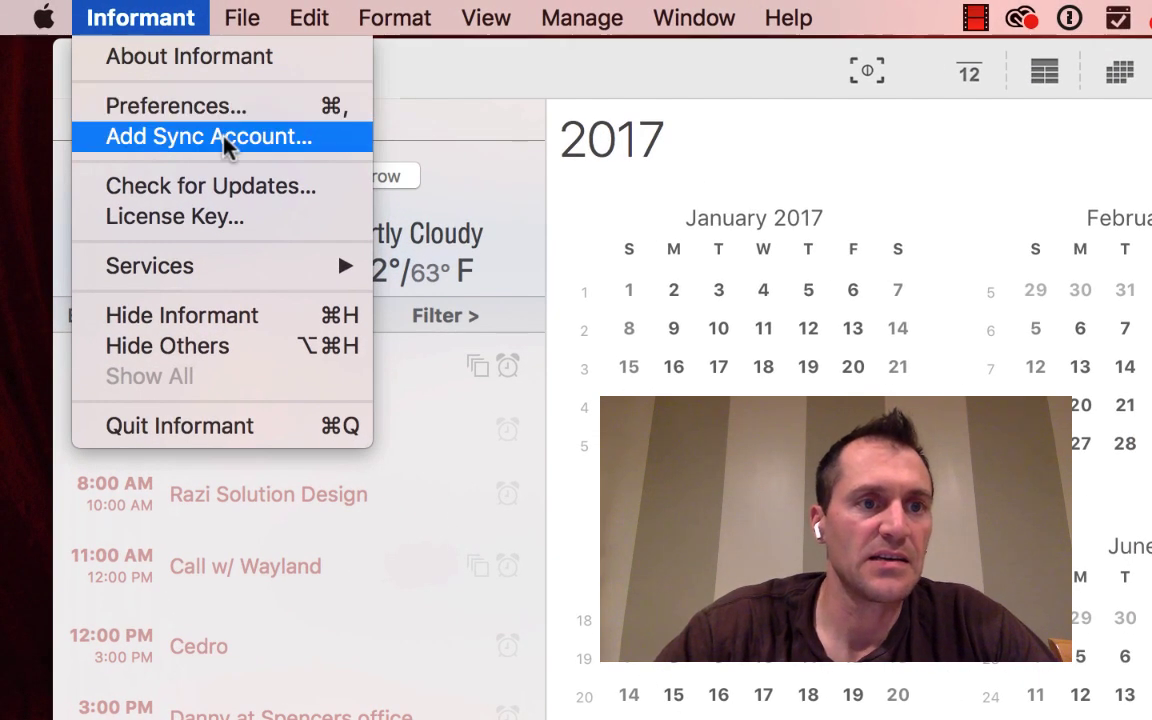
click(216, 132)
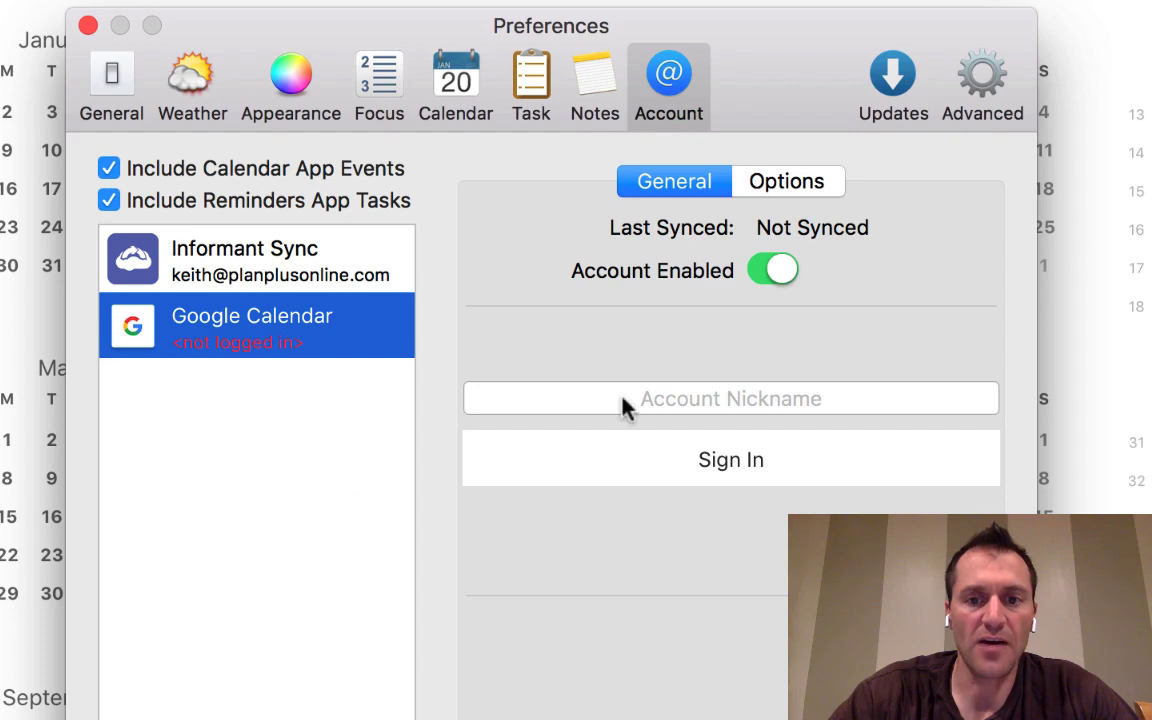
click(716, 455)
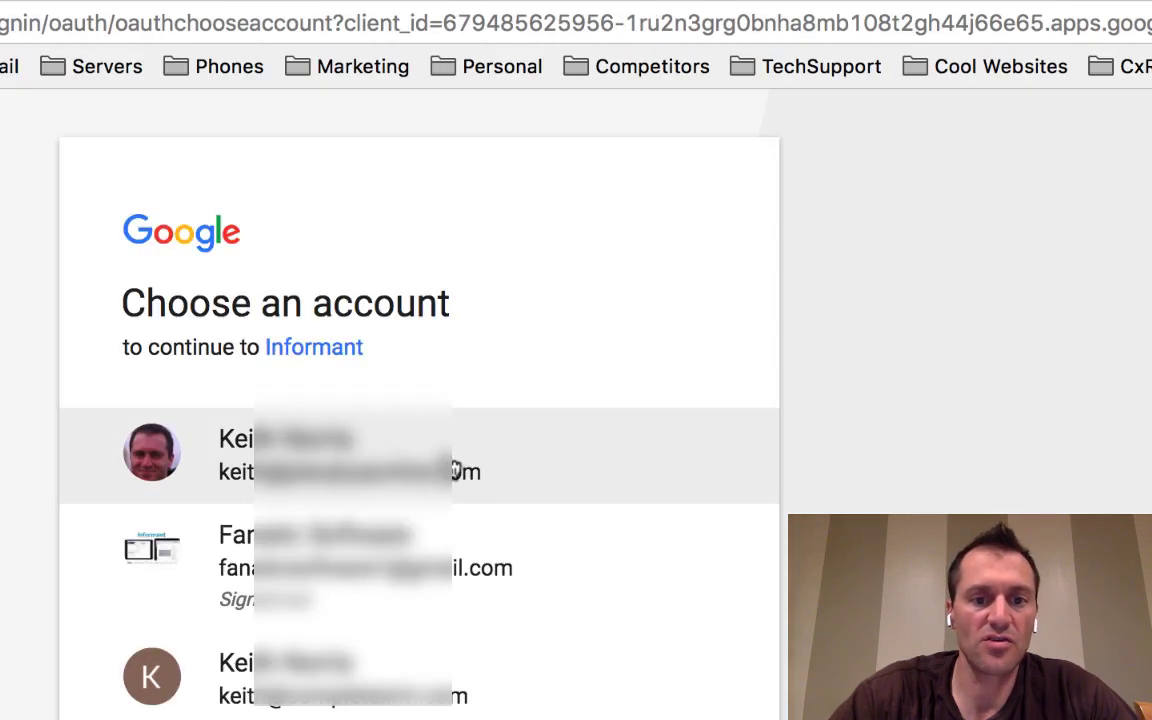
Choose the Google account to authorise and return the sign-in to Informant
click(453, 468)
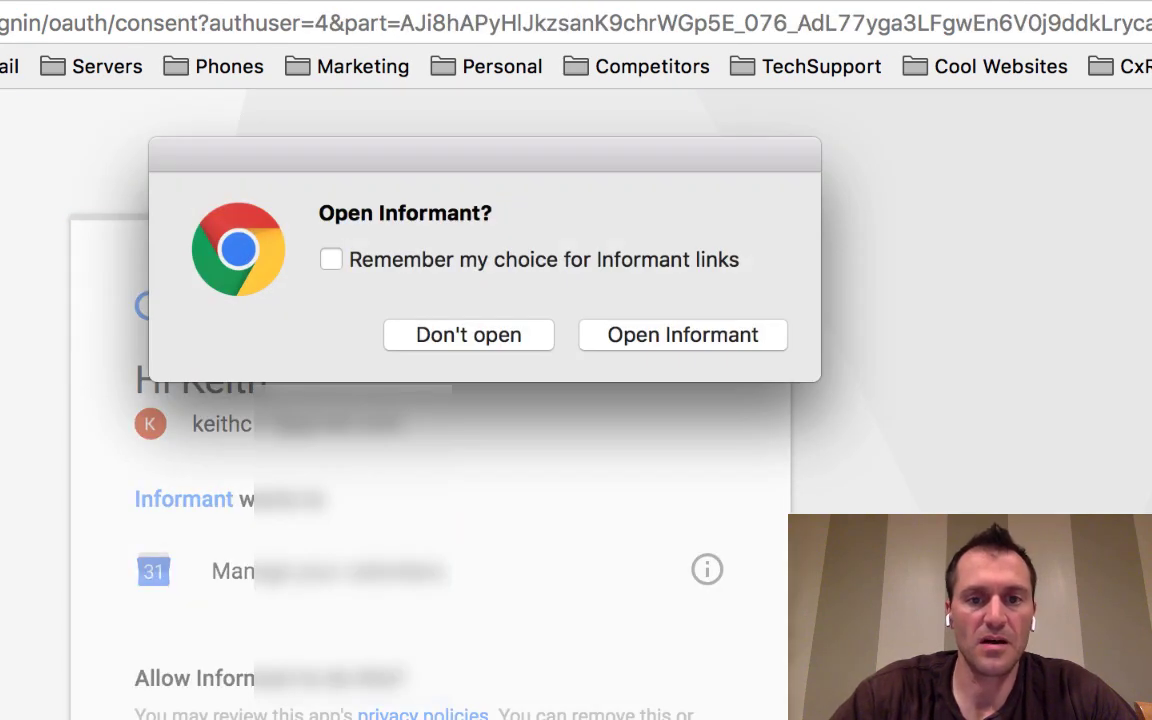
click(672, 347)
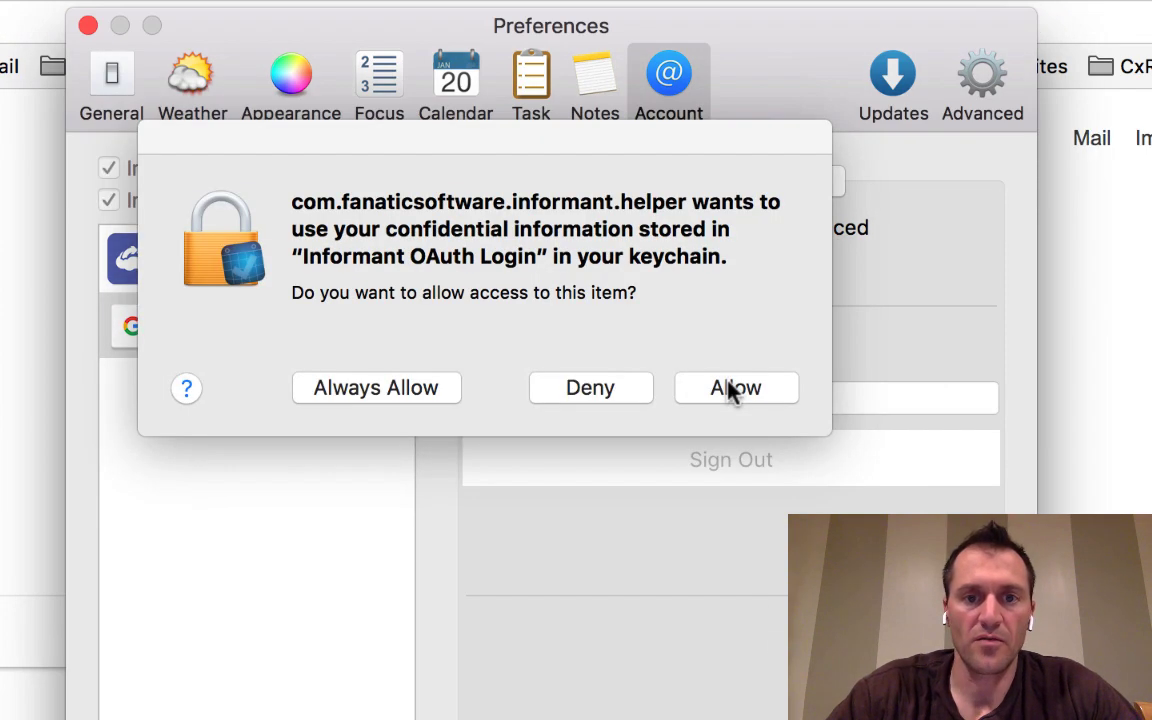
Allow Informant keychain access to 'Informant OAuth Login' so the Google Calendar account syncs
click(729, 383)
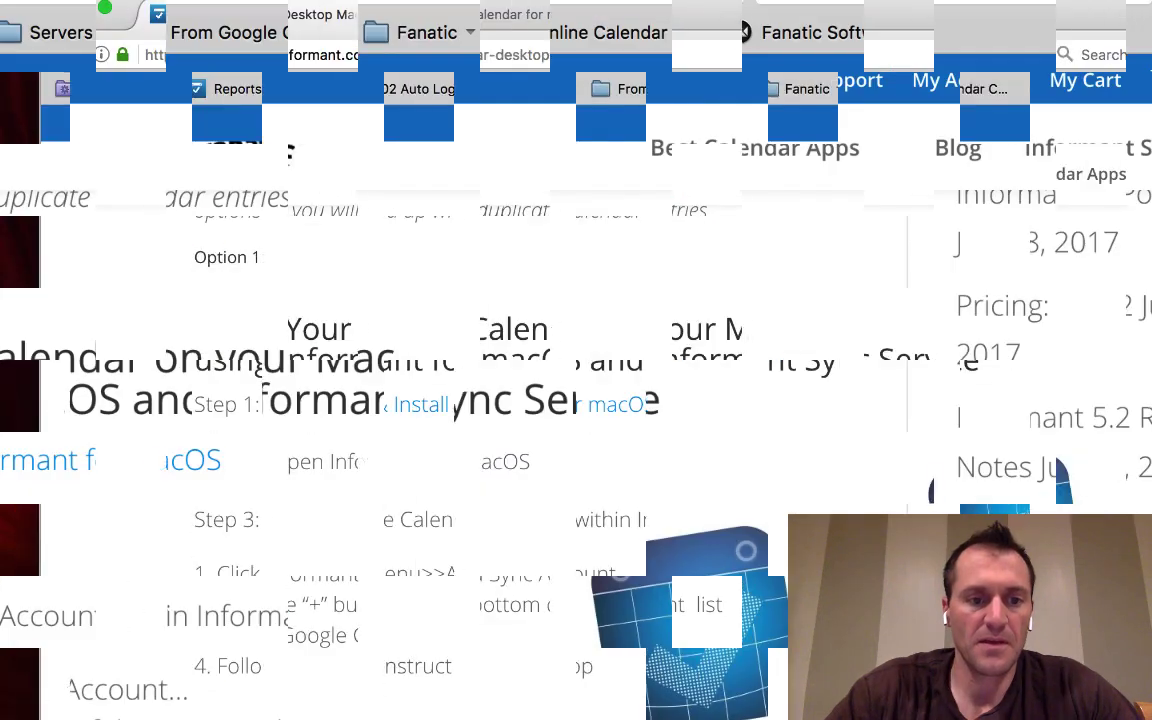
Scroll the Firefox article down to Option 2 and bring up the Apple menu
scroll(576, 420, down, 10)
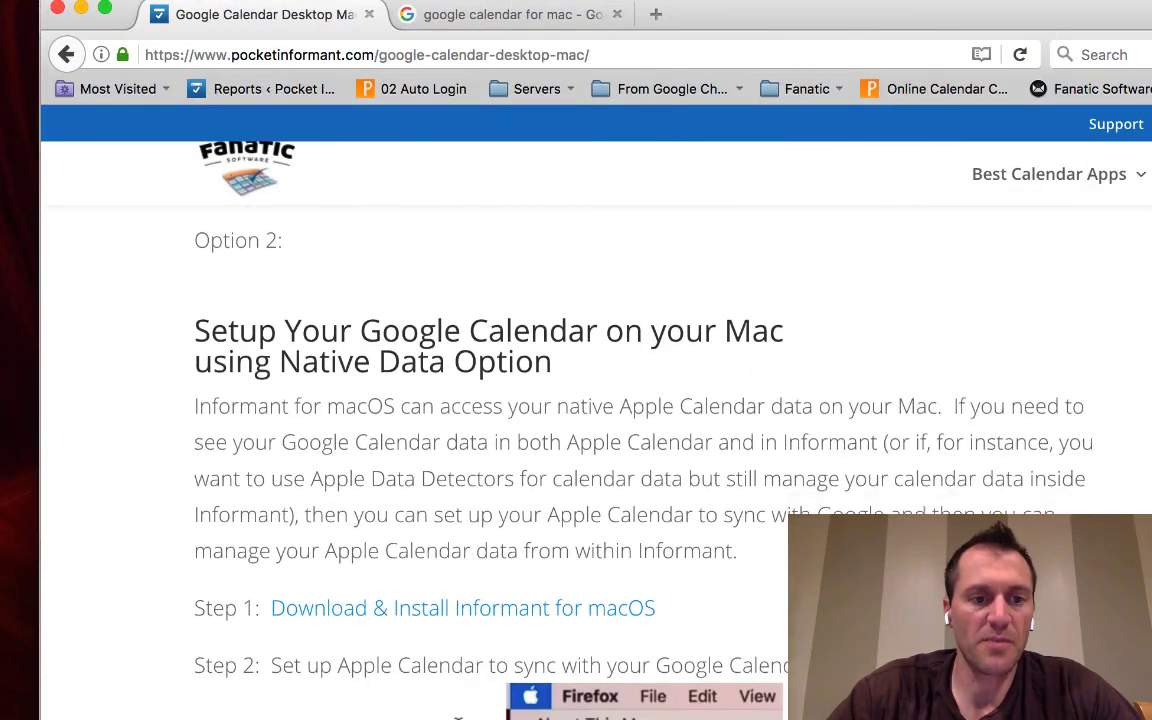
scroll(576, 420, down, 1)
scroll(489, 378, down, 2)
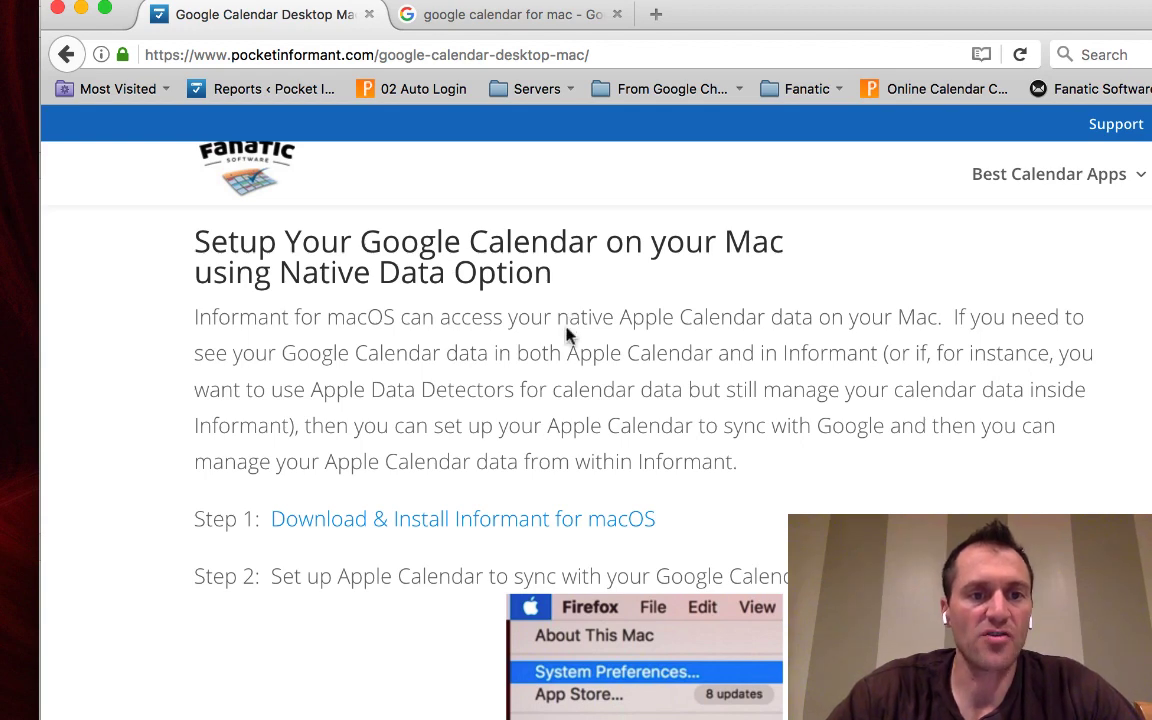
scroll(458, 348, down, 2)
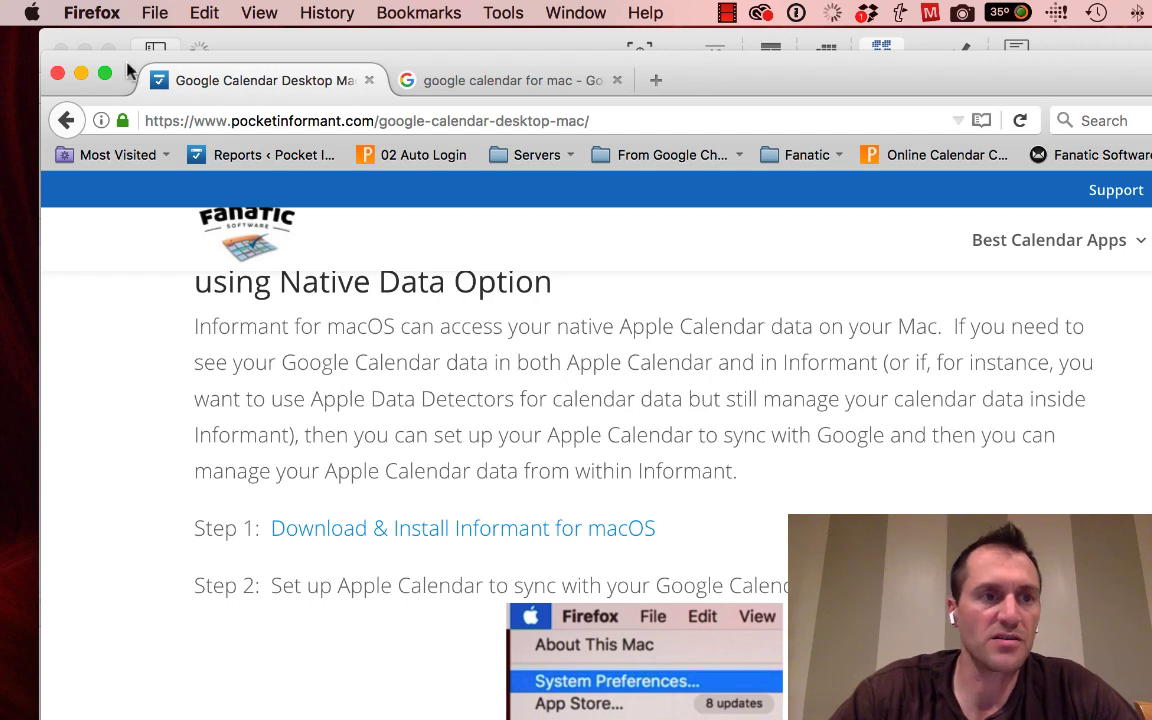
click(32, 13)
Show the existing Google account in Internet Accounts, syncing Calendars and Notes
click(65, 88)
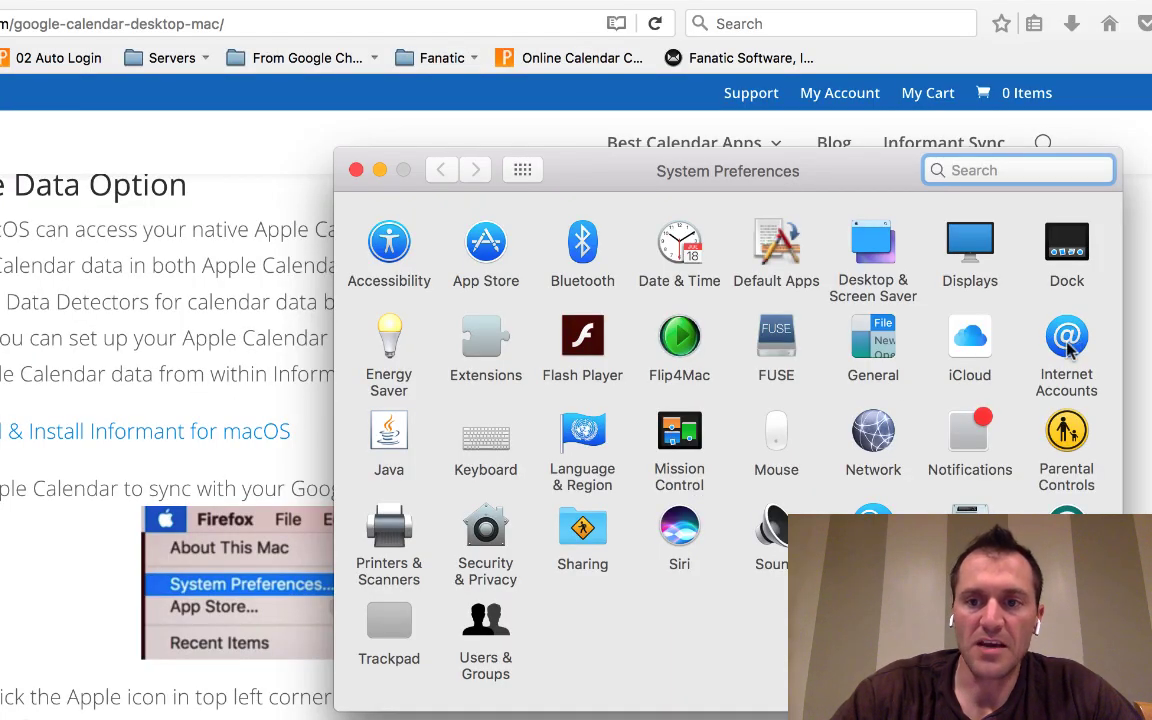
click(1067, 343)
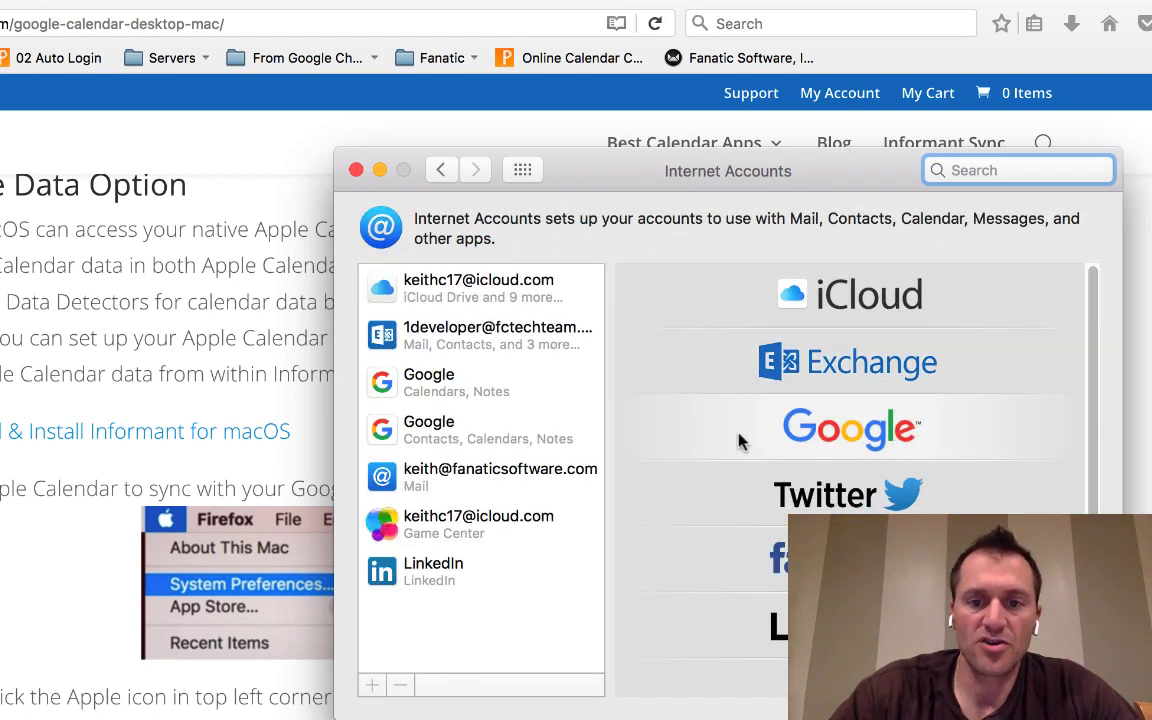
click(876, 440)
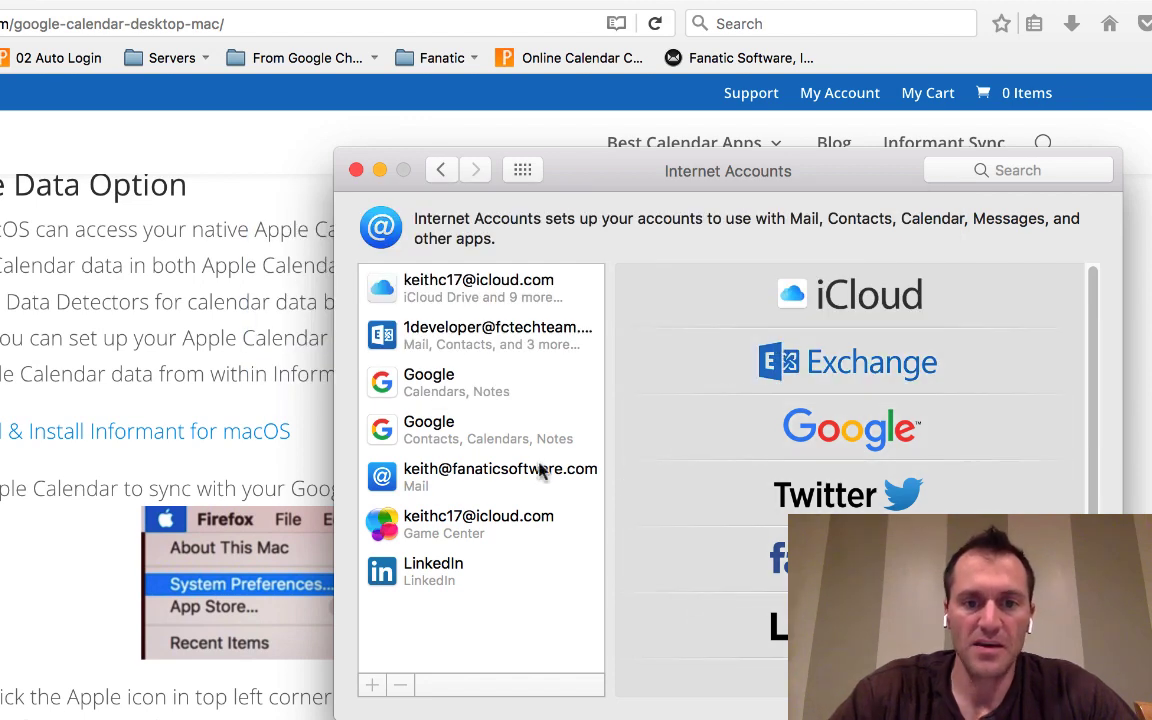
click(503, 384)
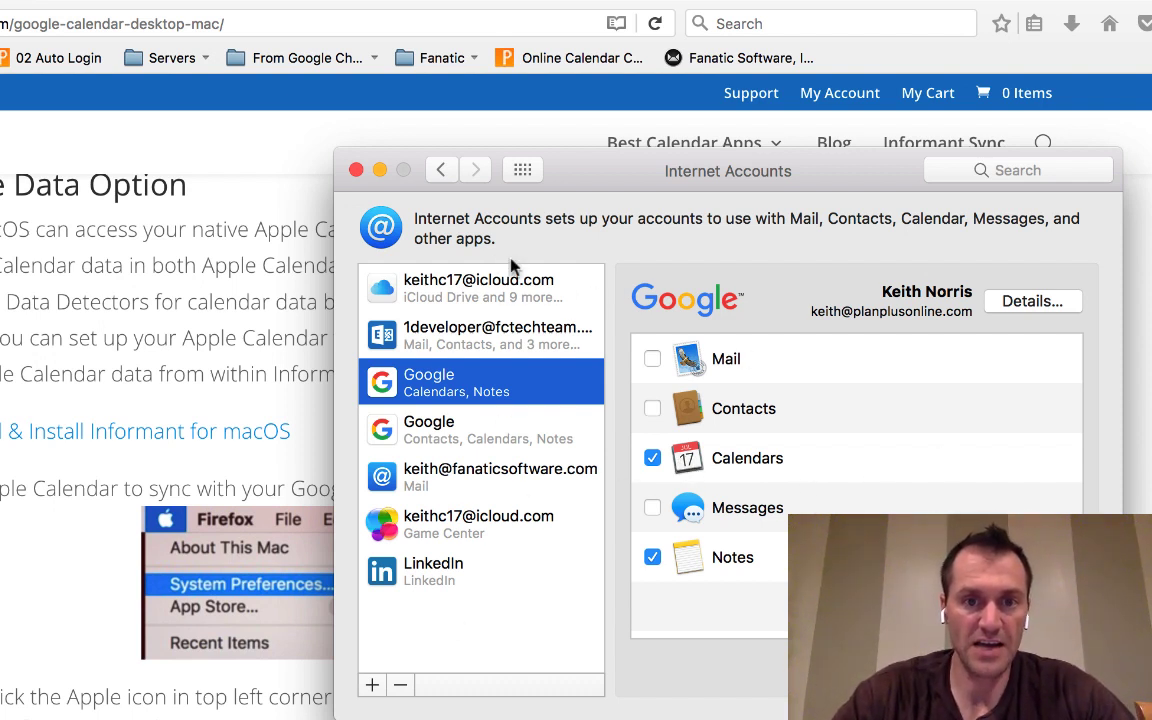
Close Internet Accounts and Informant's Preferences, then show Informant's Google and Apple calendar list
click(356, 170)
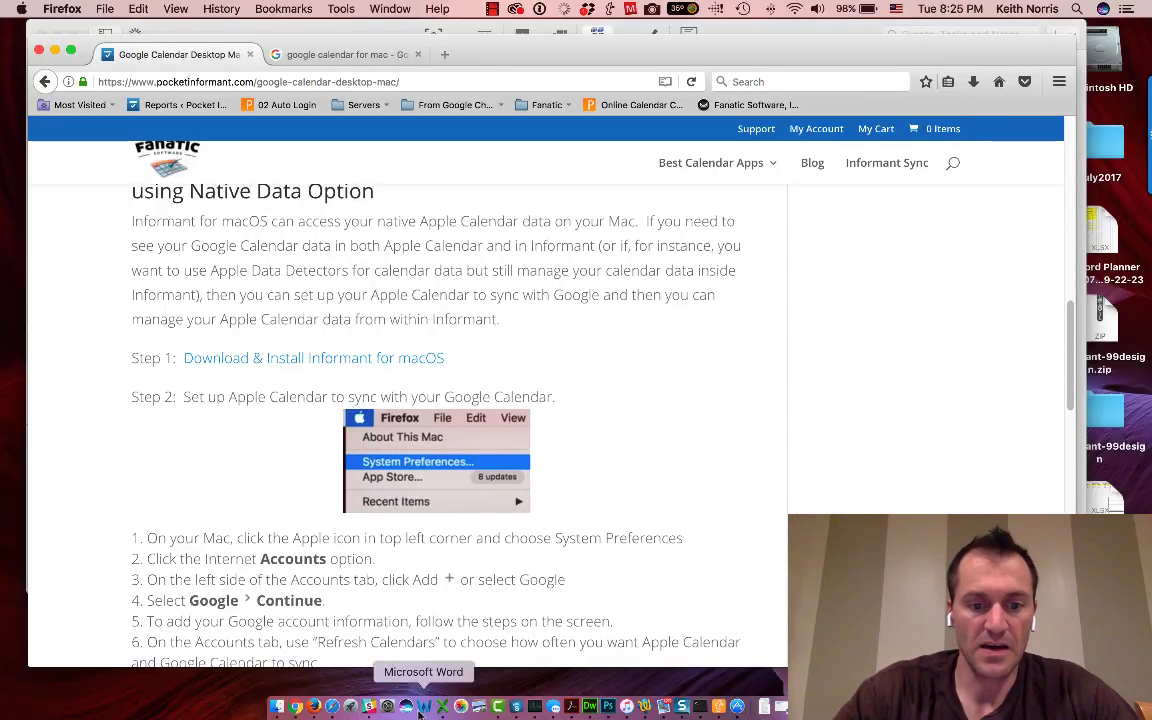
click(512, 706)
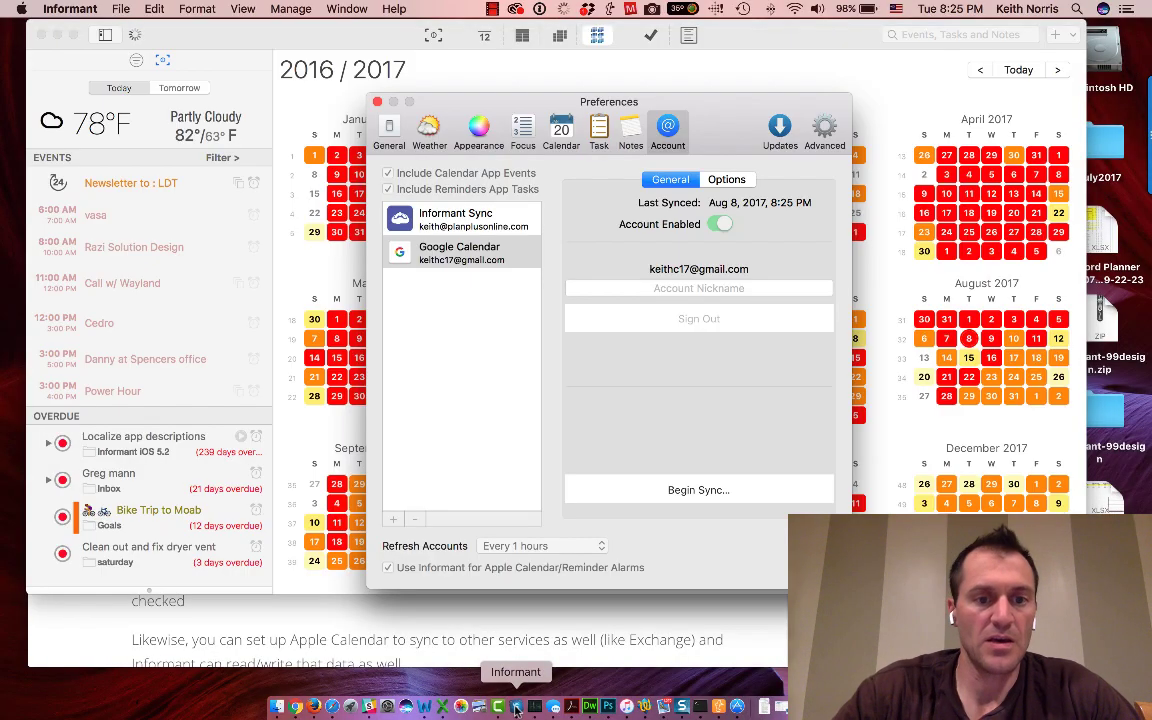
click(377, 102)
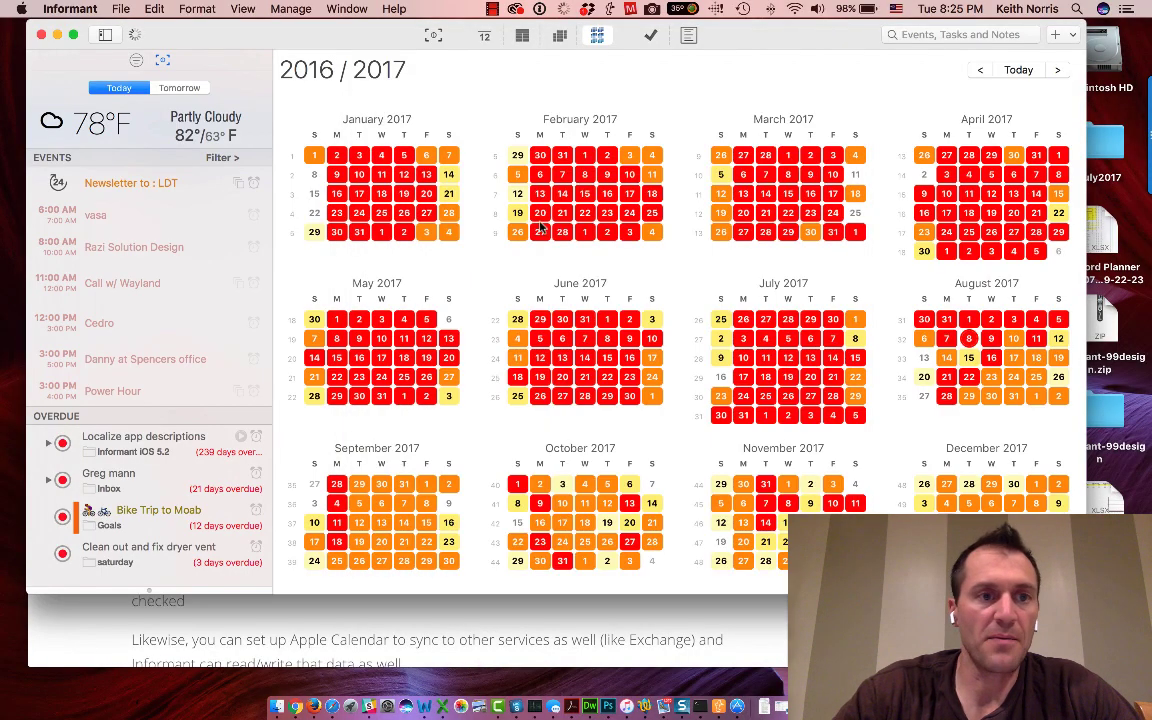
click(137, 61)
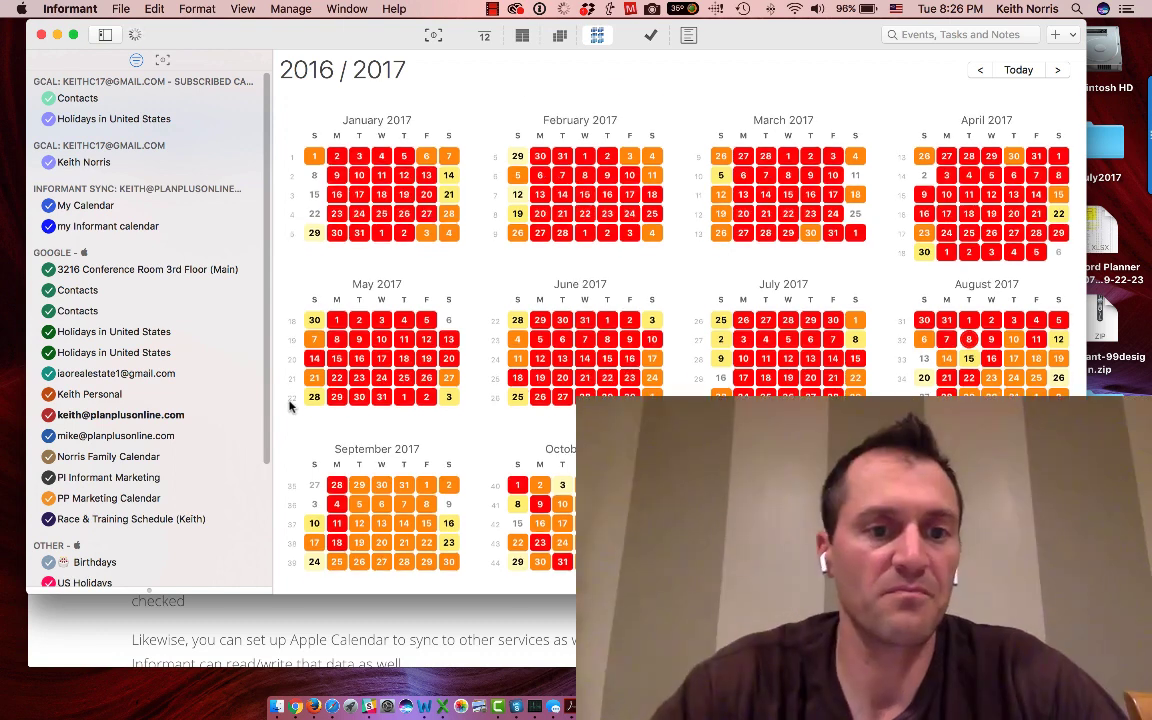
scroll(275, 350, up, 1)
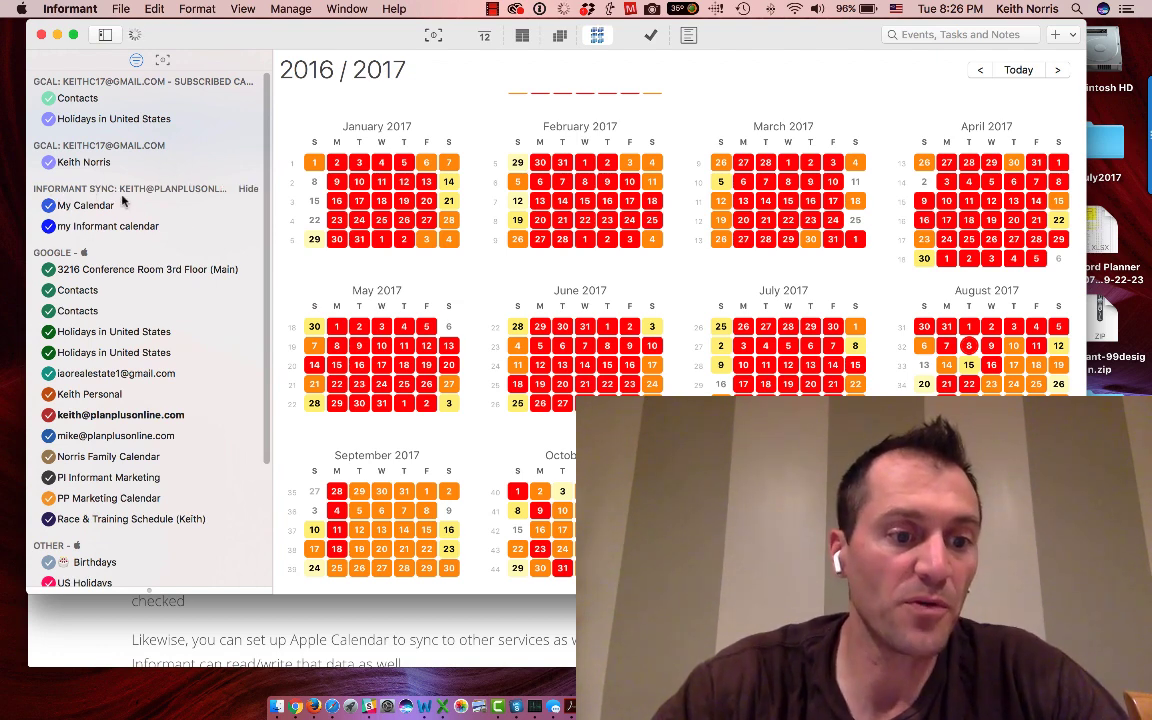
scroll(141, 226, down, 5)
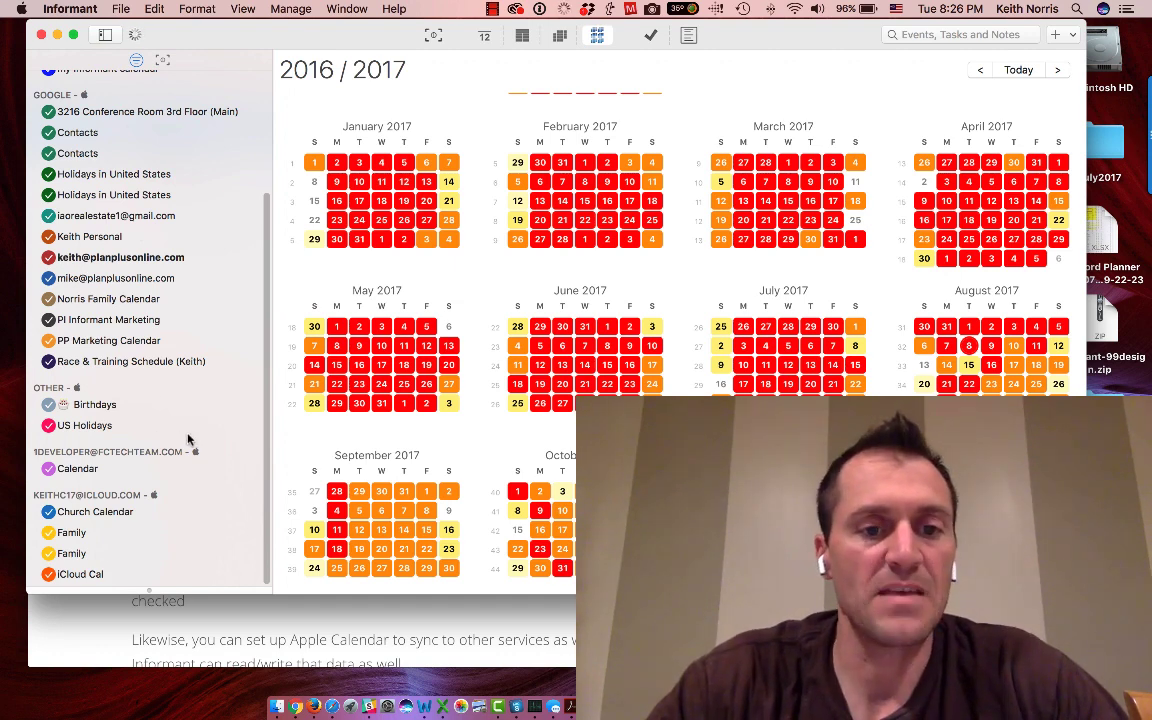
scroll(187, 439, up, 1)
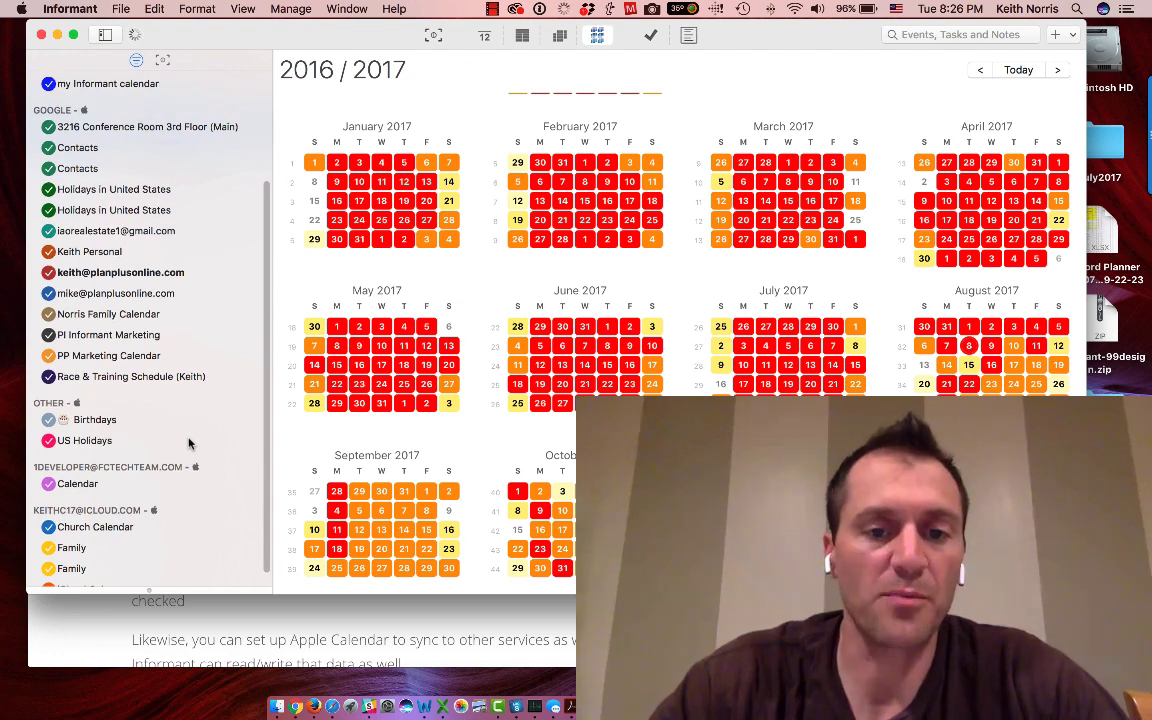
scroll(189, 443, up, 5)
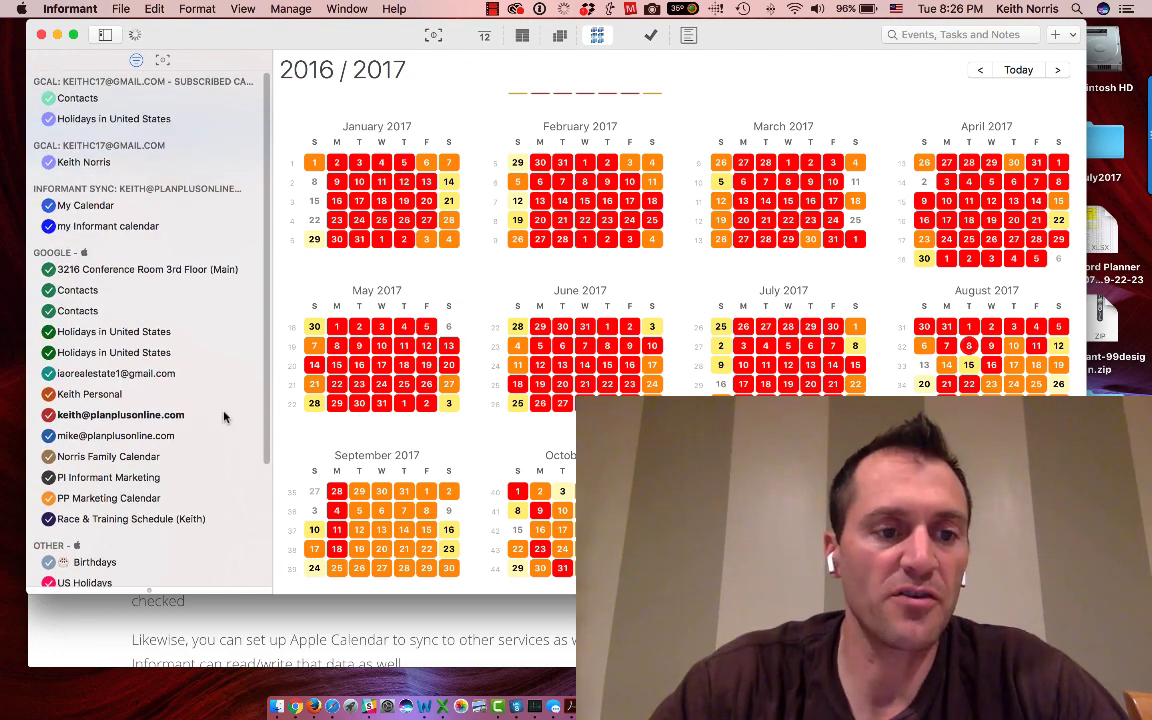